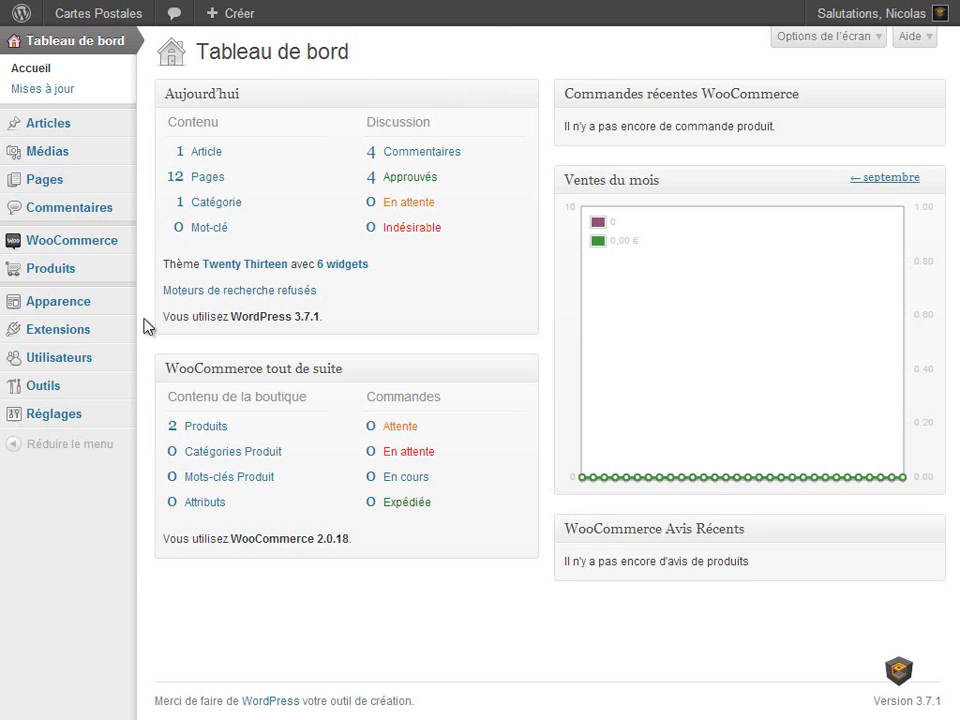
View the installed extensions and open the Klik & Pay payment gateway settings in WooCommerce.
{"action": "mouse_move", "coordinate": [90, 338]}
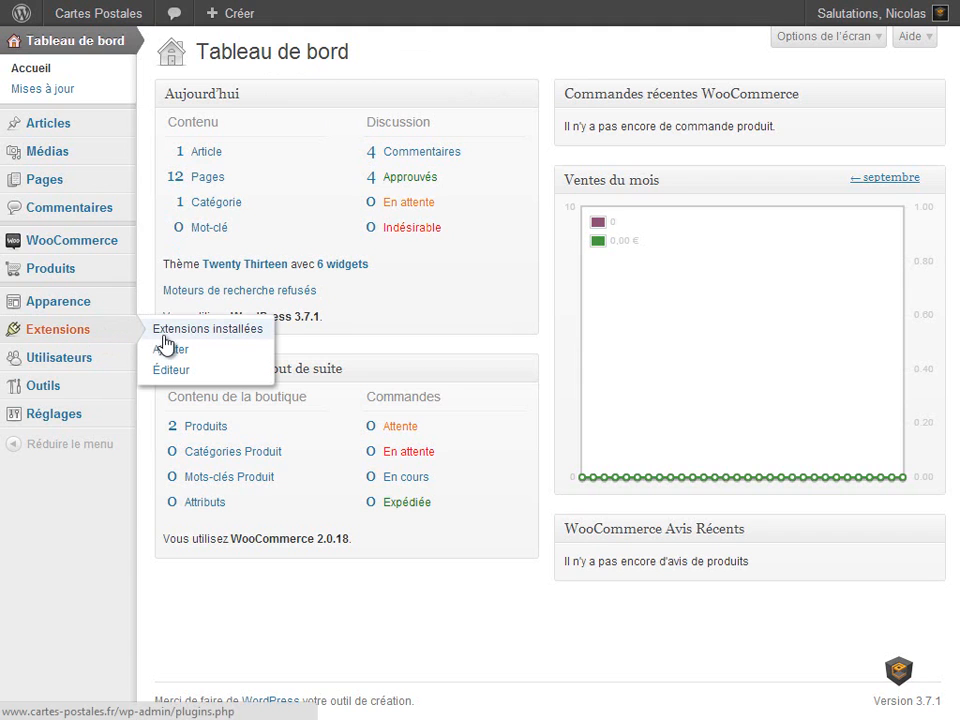
{"action": "left_click", "coordinate": [176, 337]}
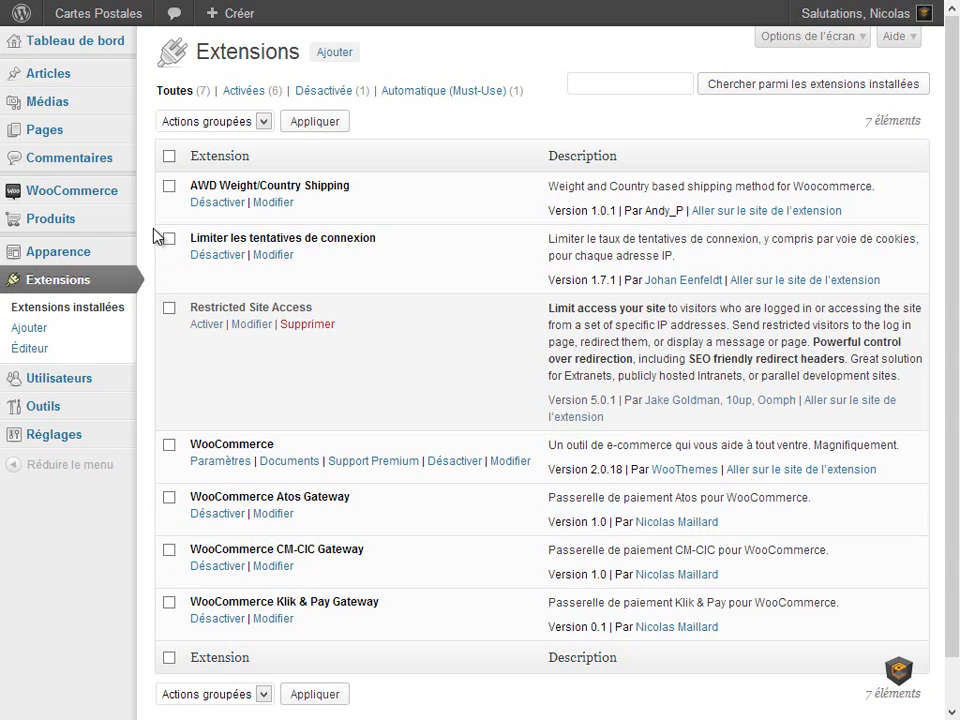
{"action": "mouse_move", "coordinate": [96, 197]}
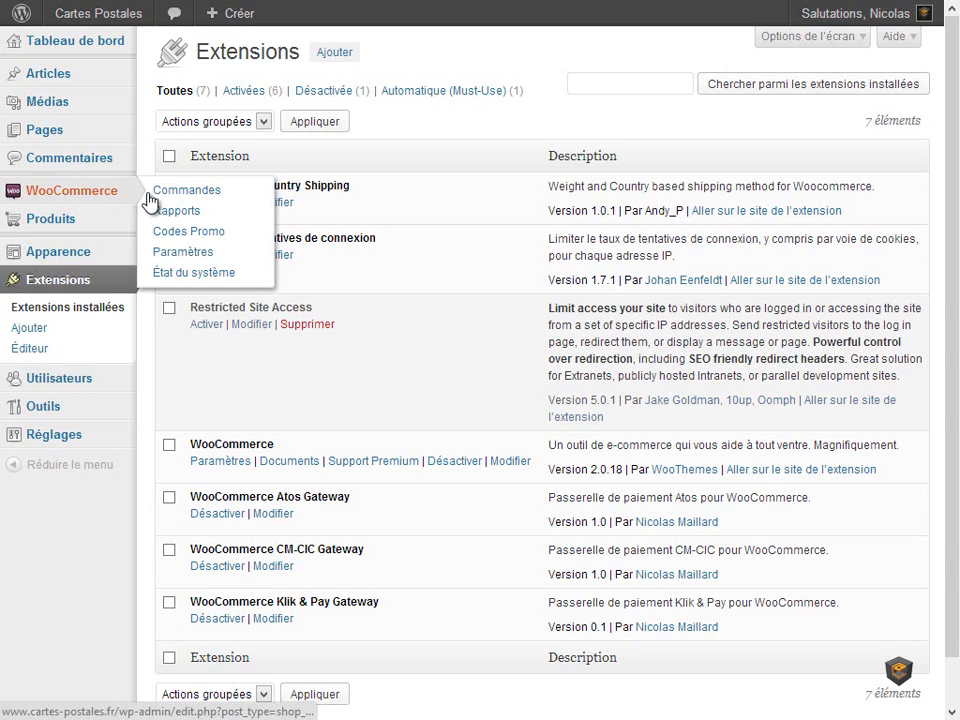
{"action": "left_click", "coordinate": [174, 261]}
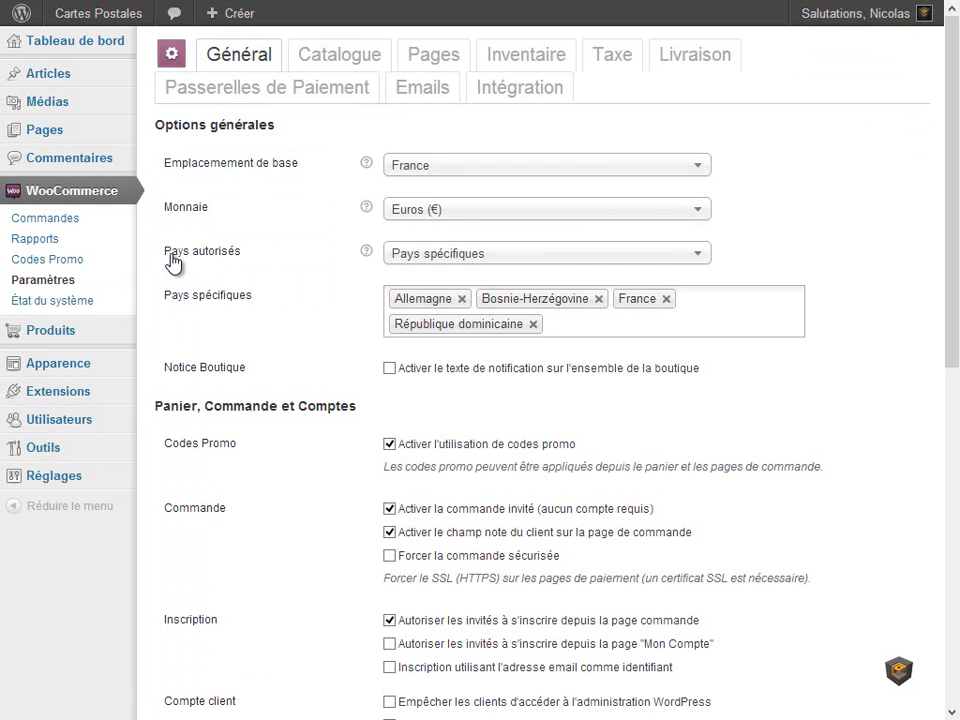
{"action": "left_click", "coordinate": [236, 103]}
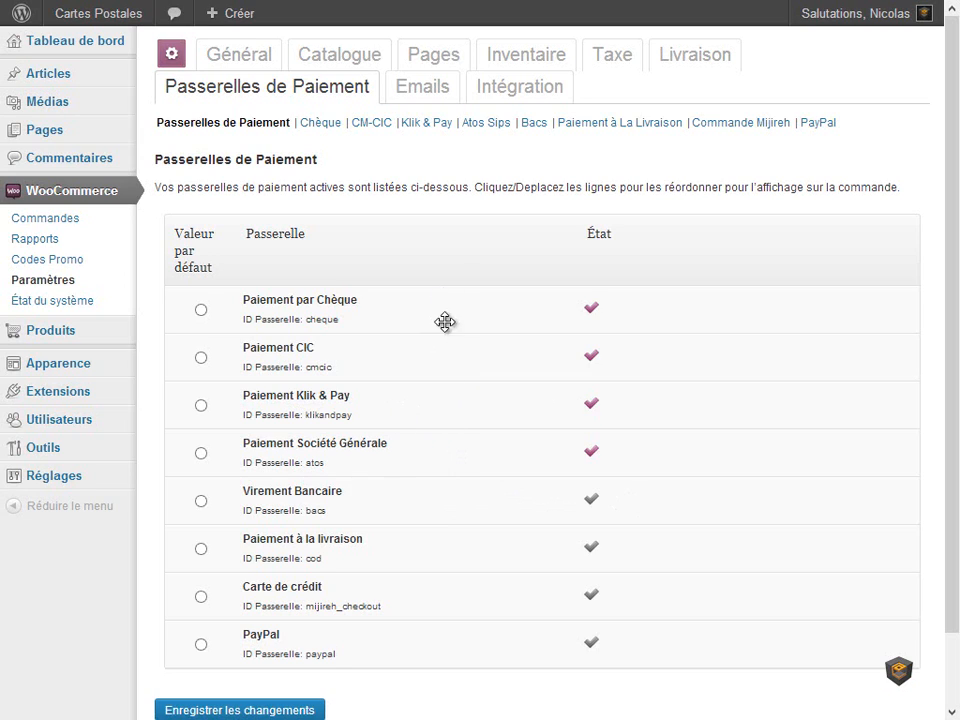
{"action": "left_click", "coordinate": [426, 124]}
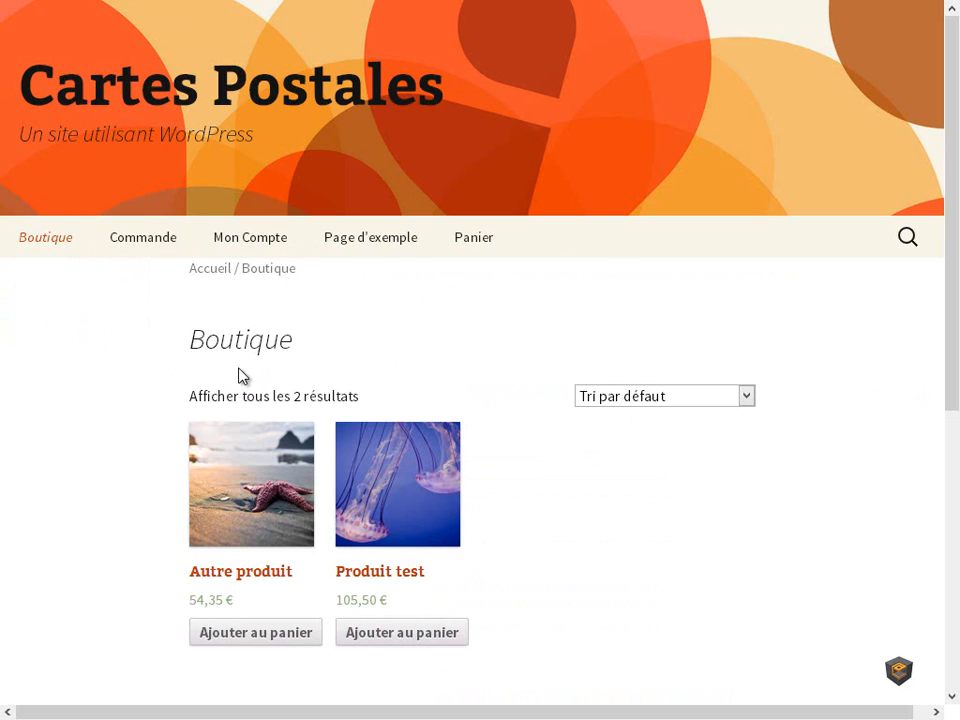
In the shop, take Autre produit through the cart to checkout and select Paiement Klik & Pay as the payment method.
{"action": "left_click", "coordinate": [277, 640]}
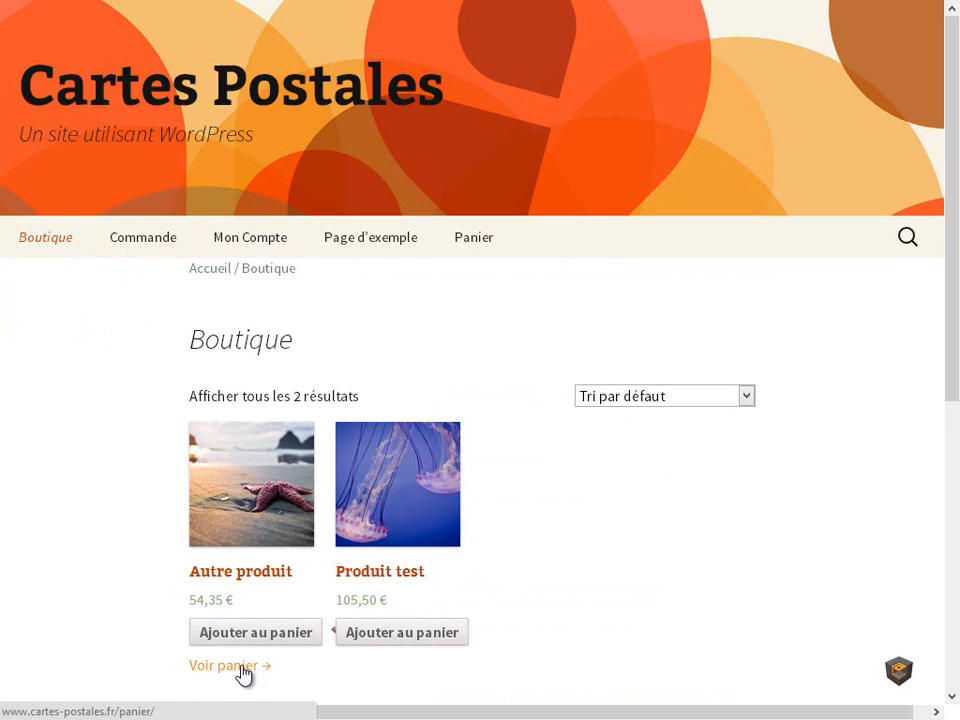
{"action": "left_click", "coordinate": [241, 668]}
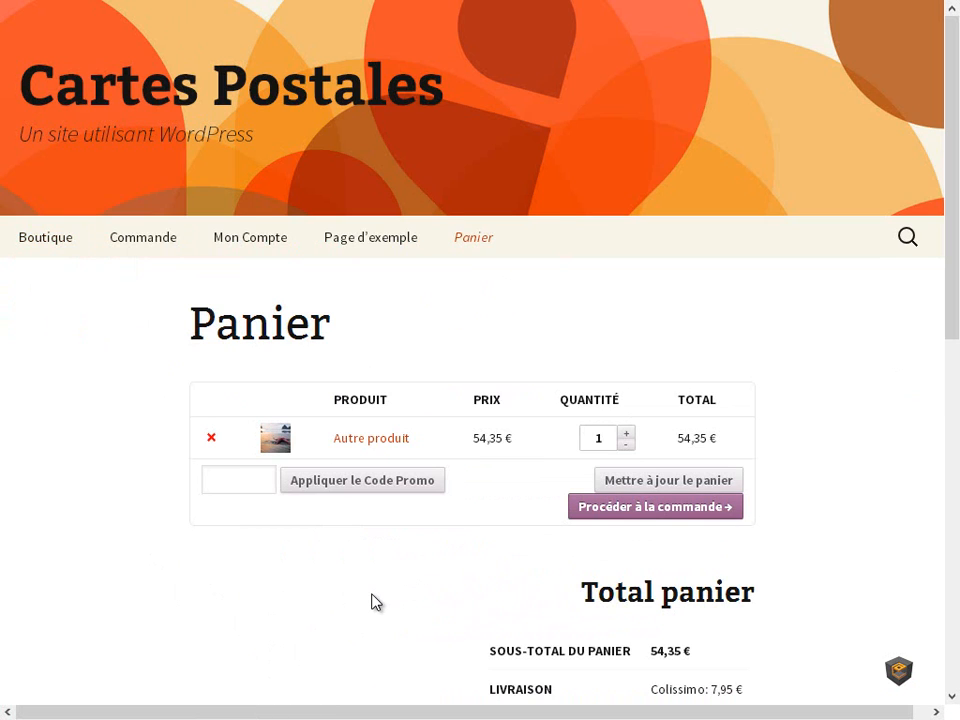
{"action": "left_click", "coordinate": [603, 509]}
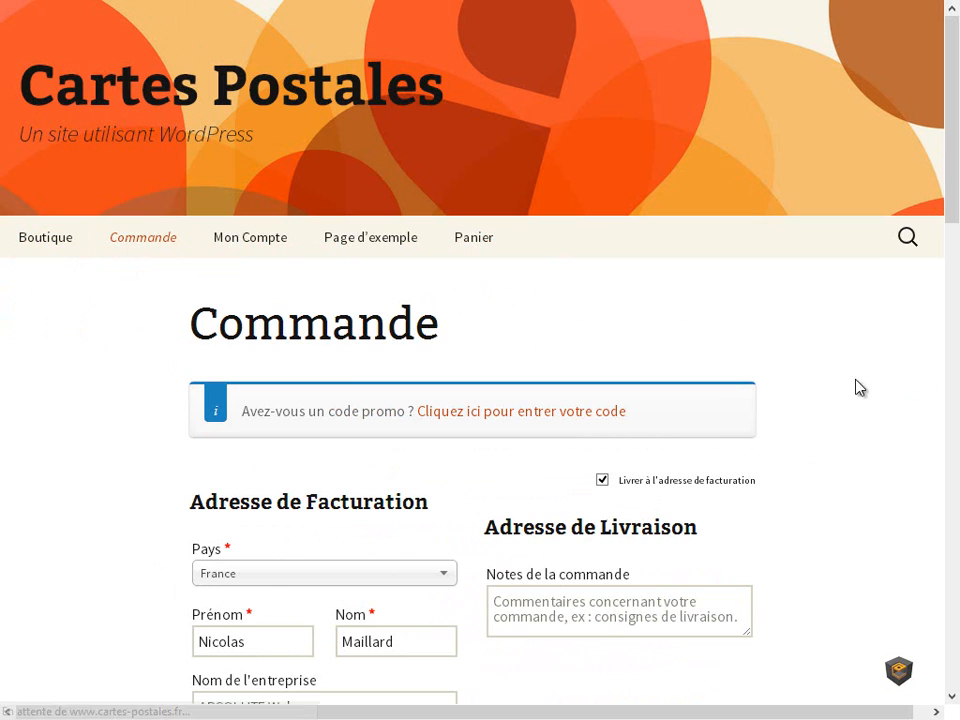
{"action": "left_click_drag", "start_coordinate": [957, 140], "coordinate": [940, 470]}
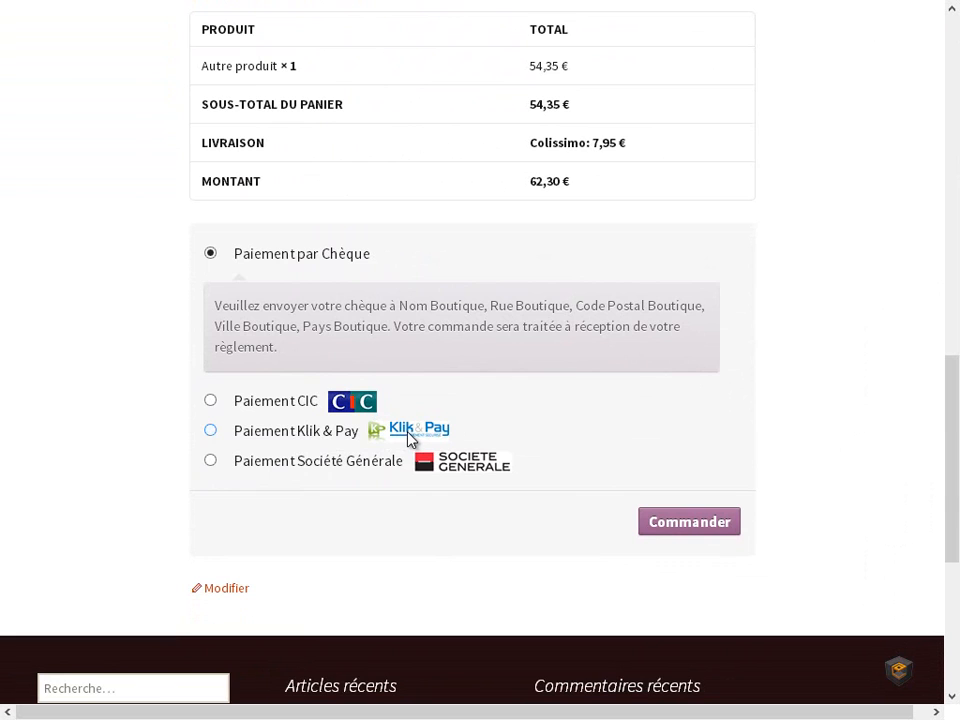
{"action": "left_click", "coordinate": [253, 434]}
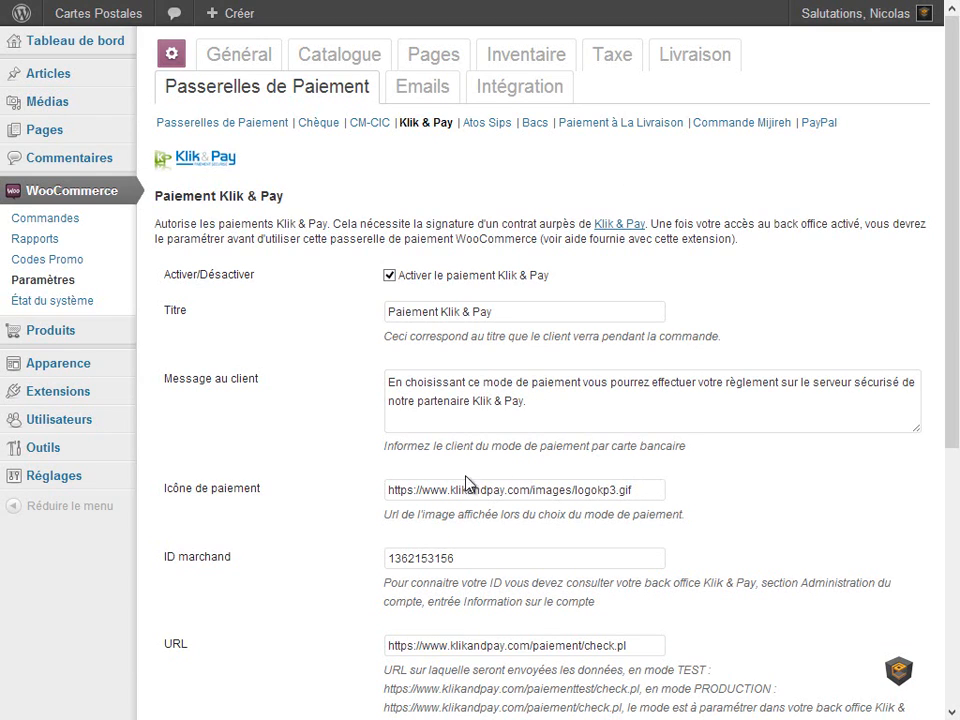
In the Klik & Pay gateway settings, examine the test and production URLs and the log file path.
{"action": "left_click_drag", "start_coordinate": [949, 343], "coordinate": [952, 520]}
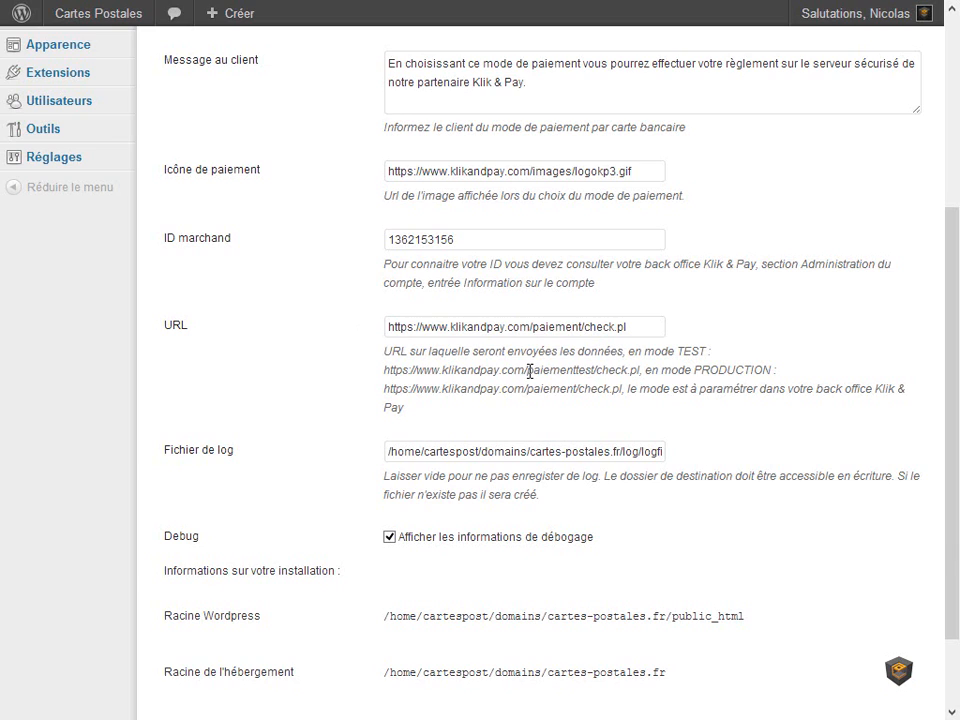
{"action": "left_click_drag", "start_coordinate": [528, 370], "coordinate": [592, 373]}
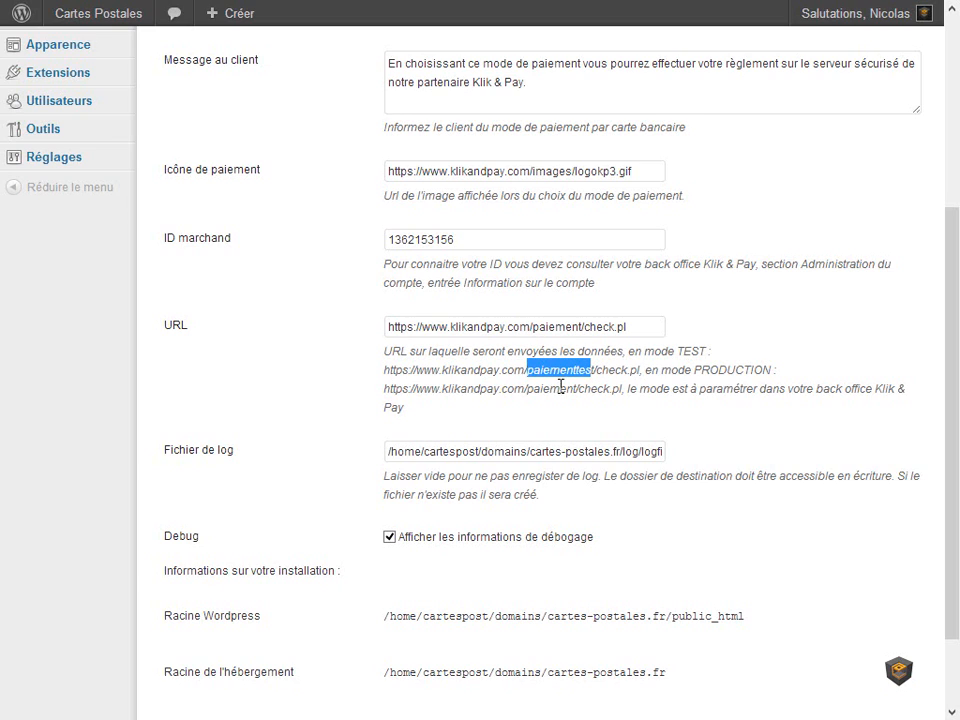
{"action": "left_click", "coordinate": [655, 372]}
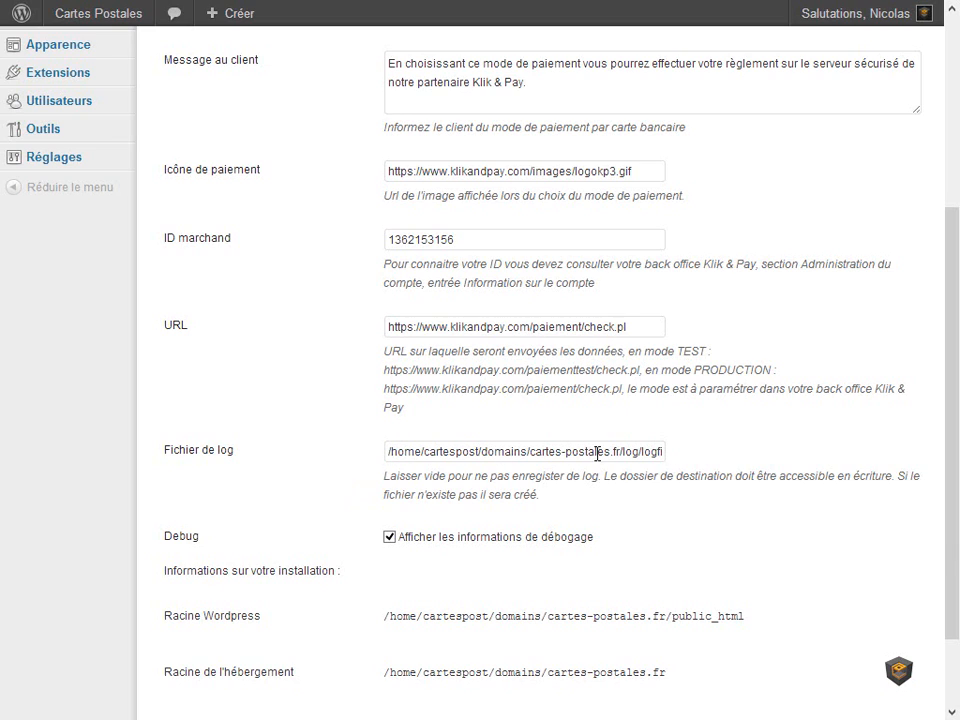
{"action": "left_click_drag", "start_coordinate": [646, 452], "coordinate": [681, 452]}
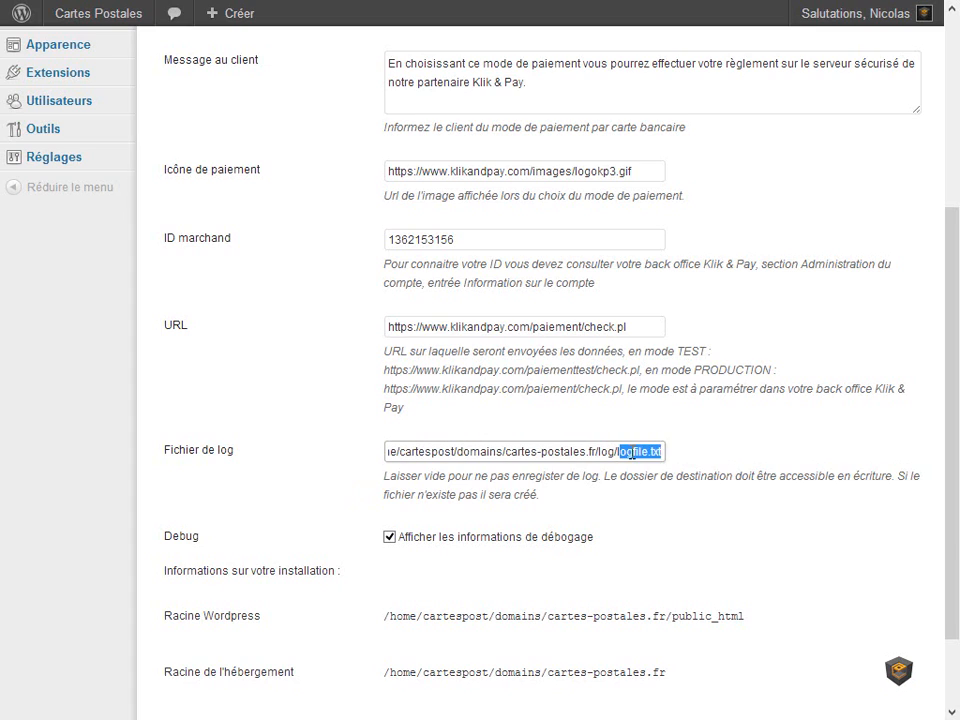
{"action": "left_click", "coordinate": [652, 451]}
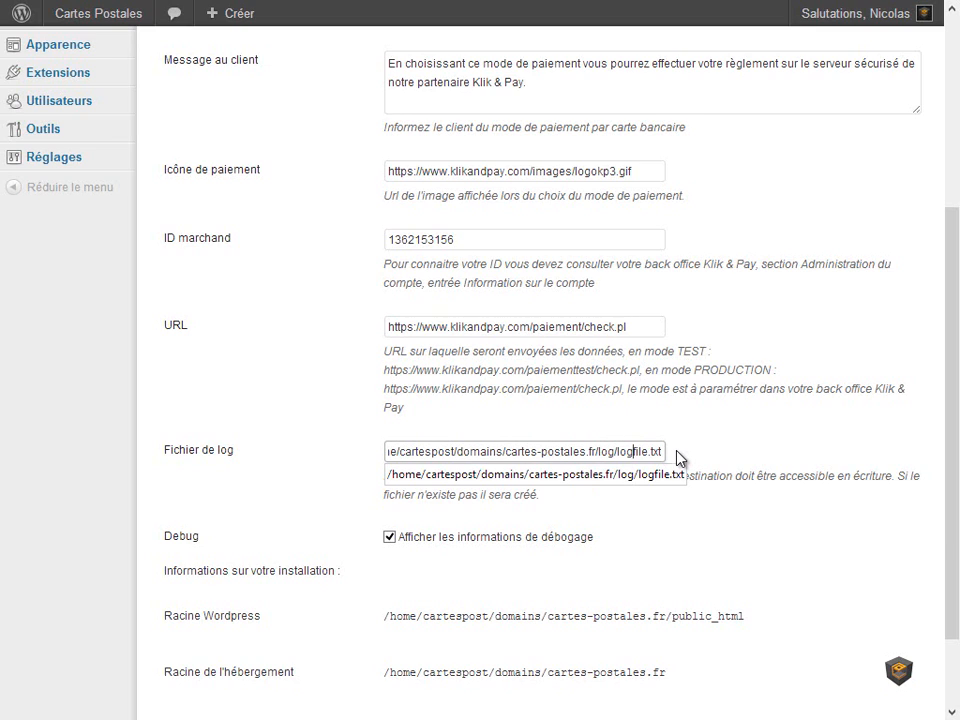
{"action": "left_click", "coordinate": [677, 458]}
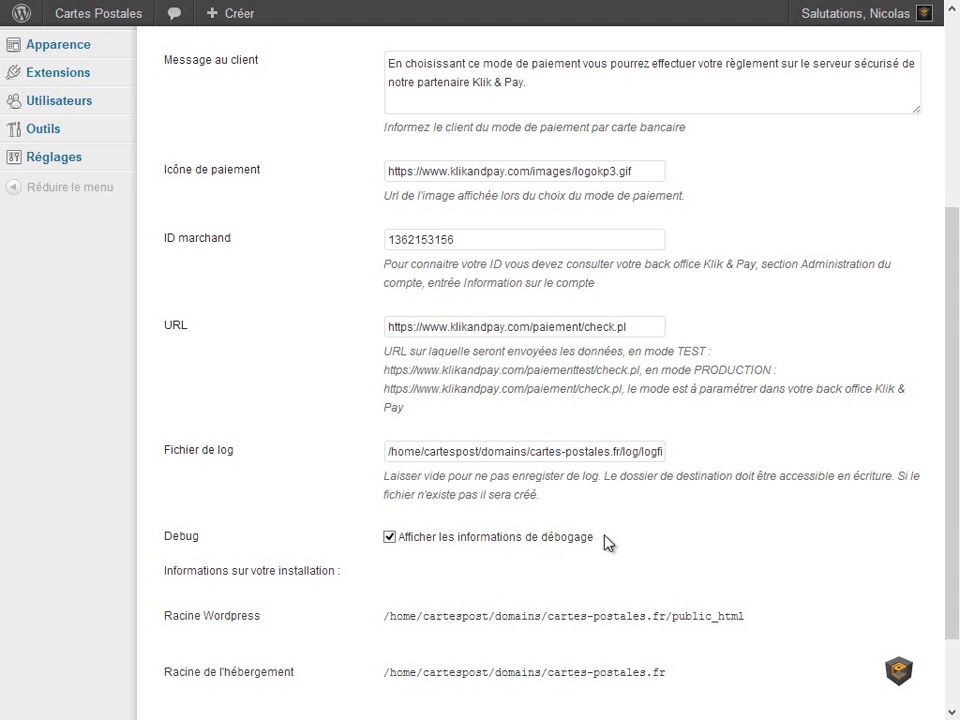
Recheck the log file path and save the Klik & Pay gateway settings.
{"action": "left_click_drag", "start_coordinate": [953, 528], "coordinate": [951, 553]}
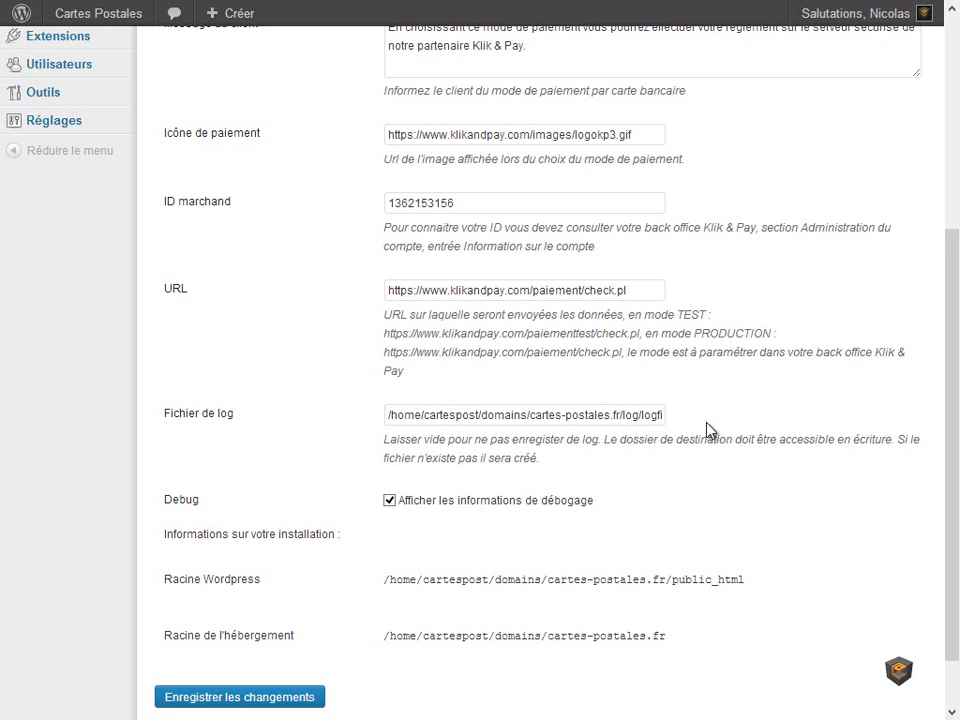
{"action": "left_click_drag", "start_coordinate": [599, 414], "coordinate": [673, 414]}
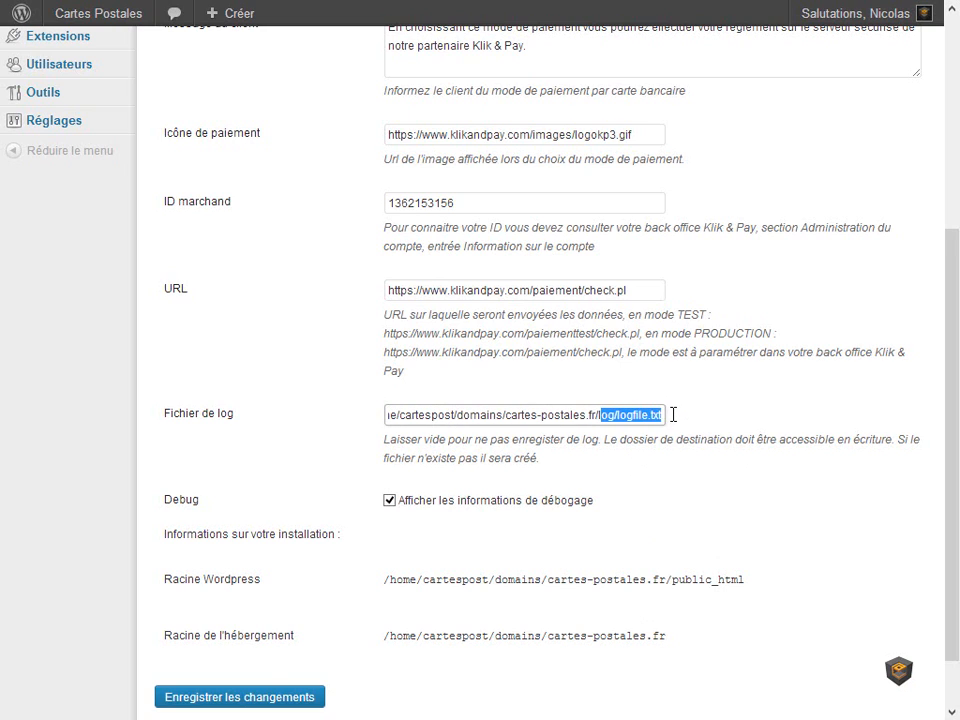
{"action": "left_click", "coordinate": [681, 422]}
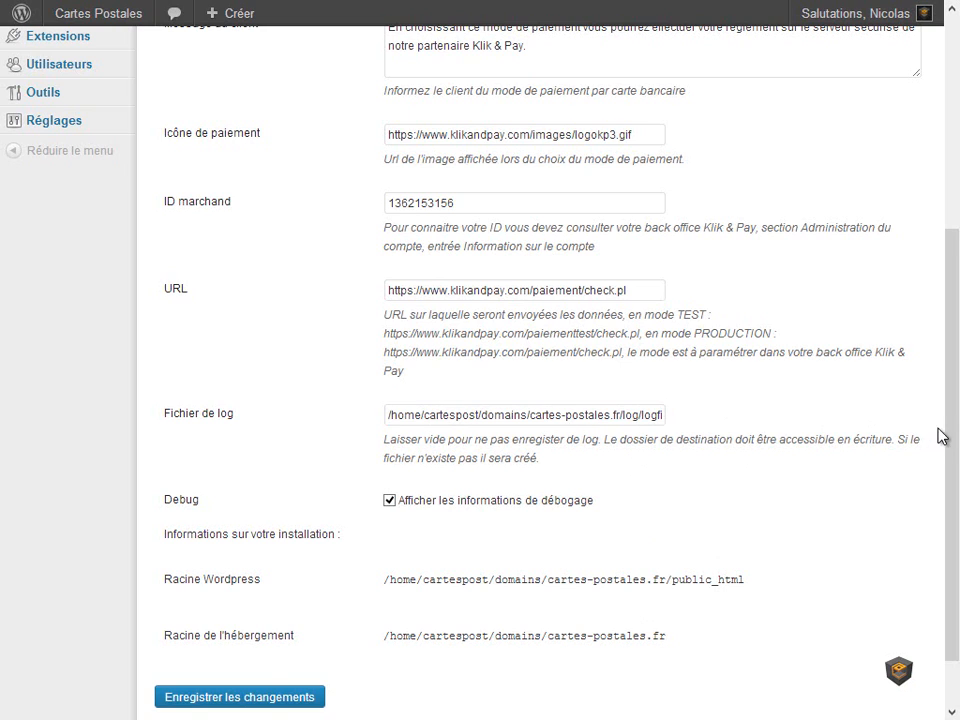
{"action": "left_click_drag", "start_coordinate": [951, 429], "coordinate": [921, 476]}
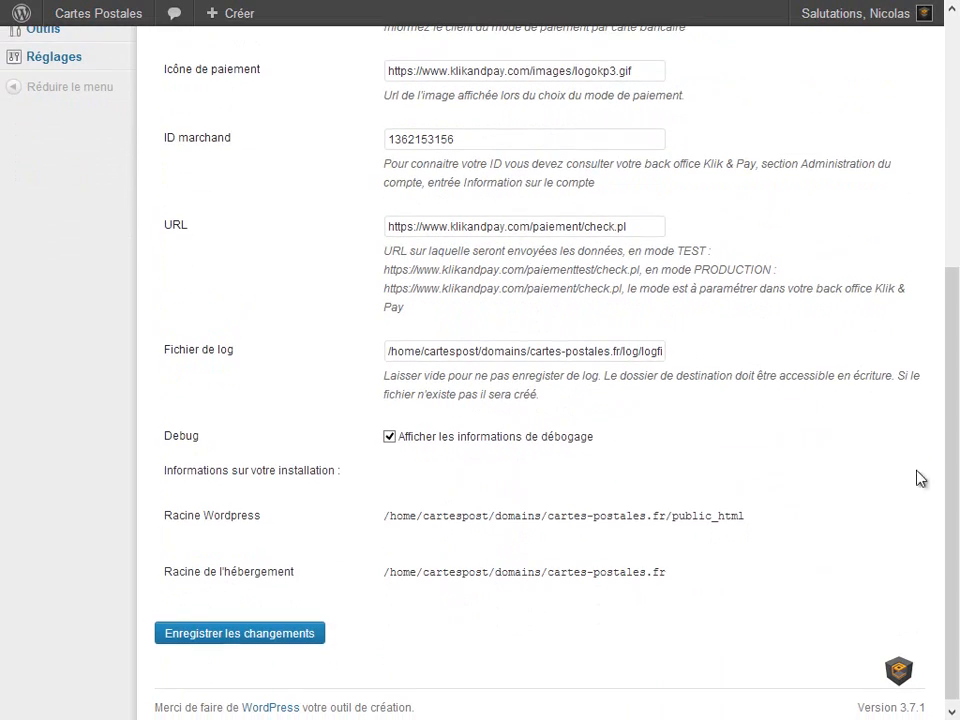
{"action": "left_click", "coordinate": [258, 645]}
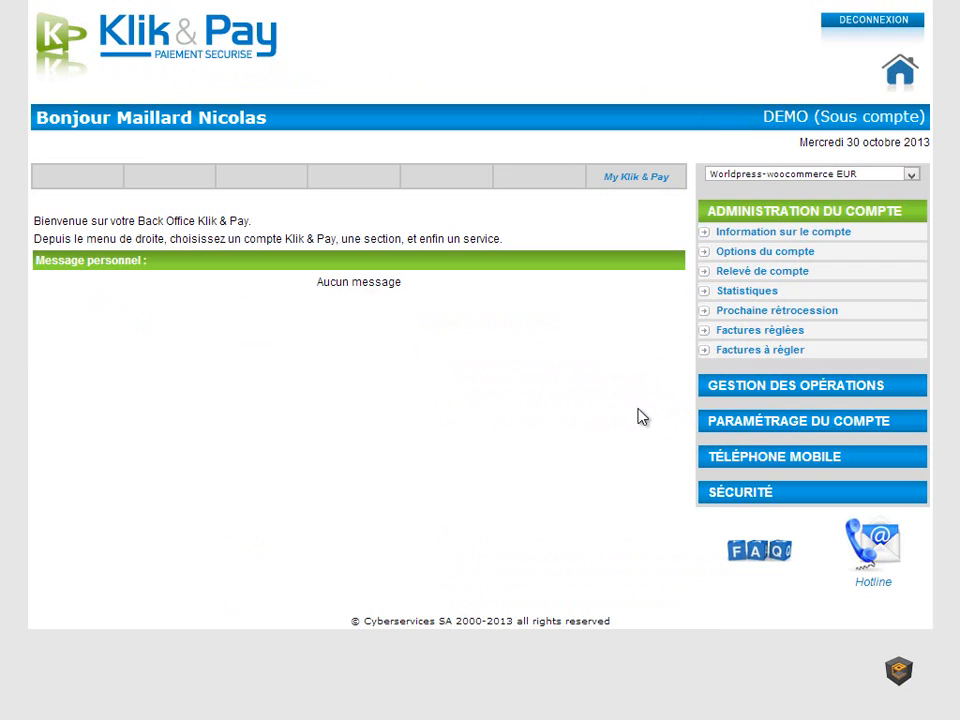
In the Klik & Pay back office, examine the account's TEST / PRODUCTION mode and the return URL for accepted transactions.
{"action": "left_click", "coordinate": [793, 428]}
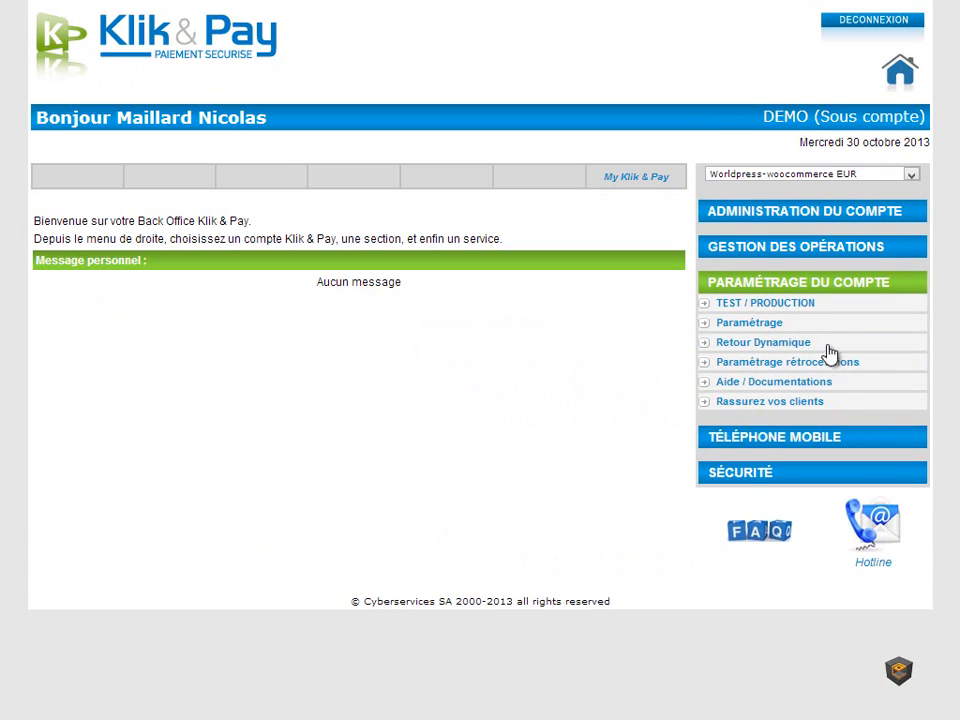
{"action": "left_click", "coordinate": [791, 308]}
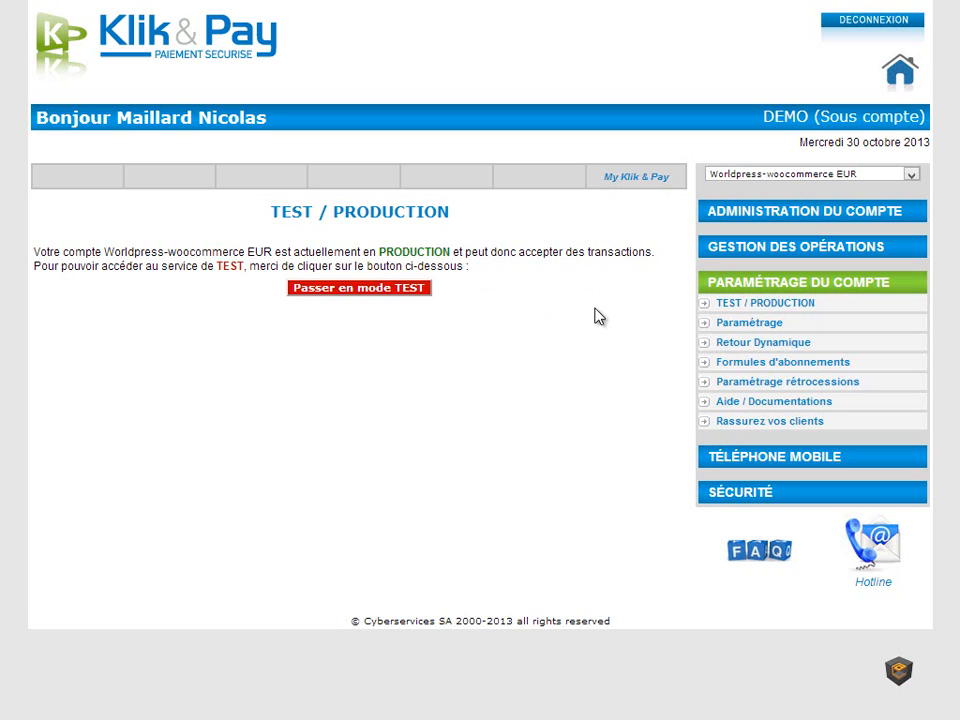
{"action": "left_click", "coordinate": [767, 331]}
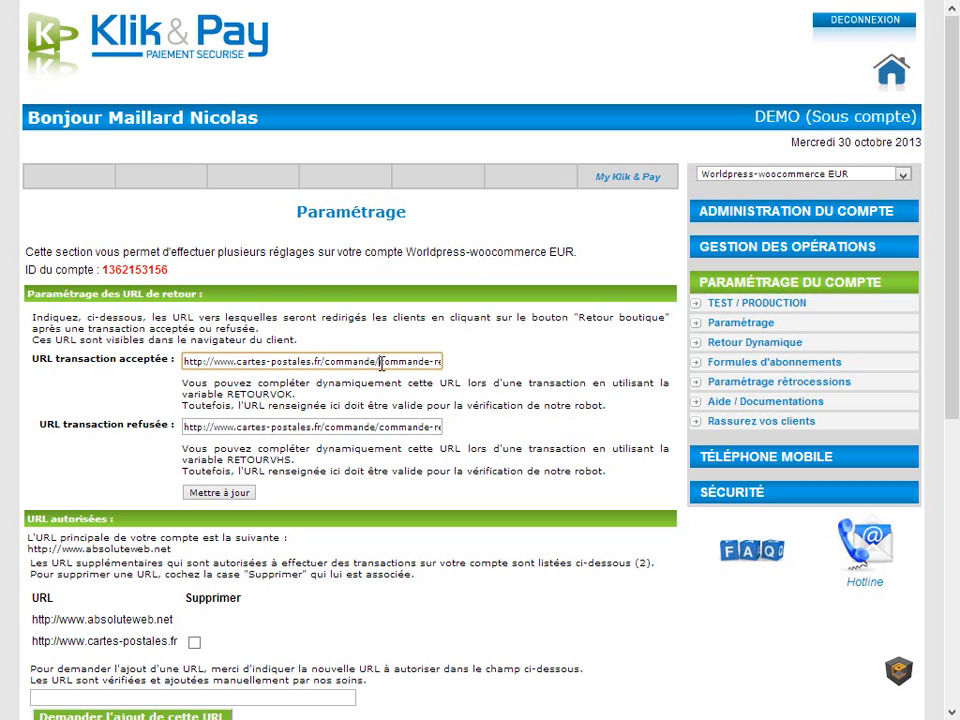
{"action": "left_click_drag", "start_coordinate": [375, 362], "coordinate": [465, 366]}
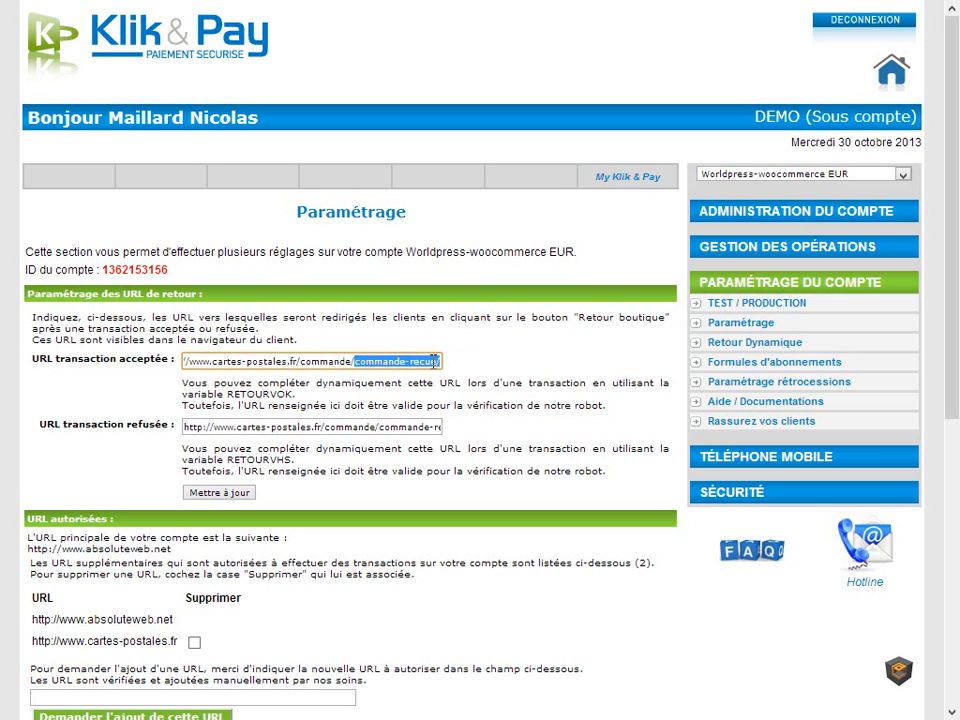
{"action": "left_click", "coordinate": [328, 362]}
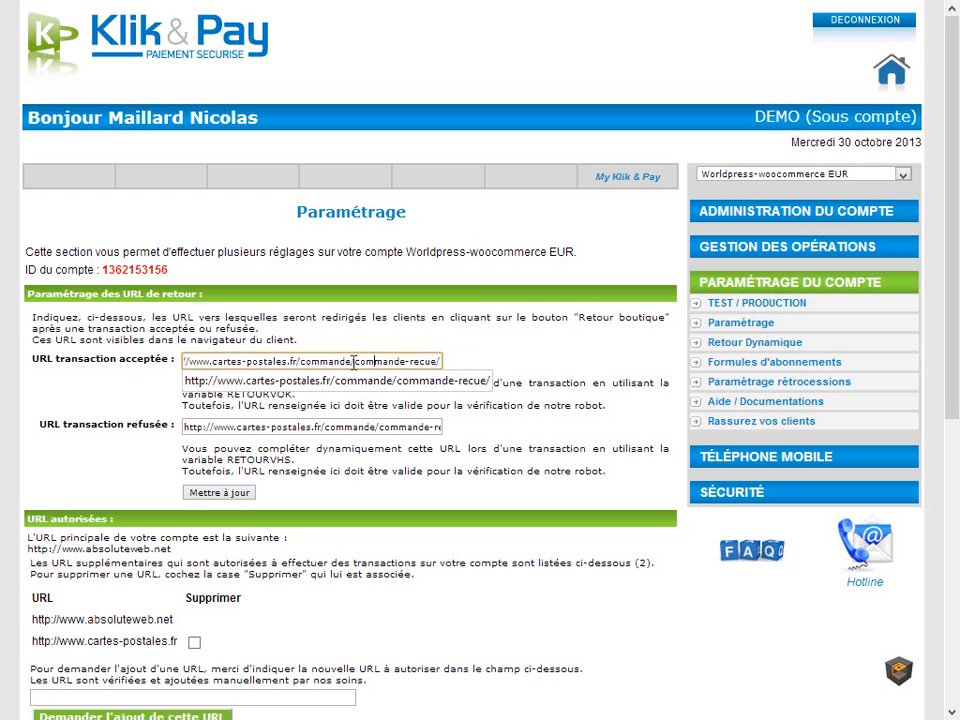
{"action": "left_click", "coordinate": [464, 360]}
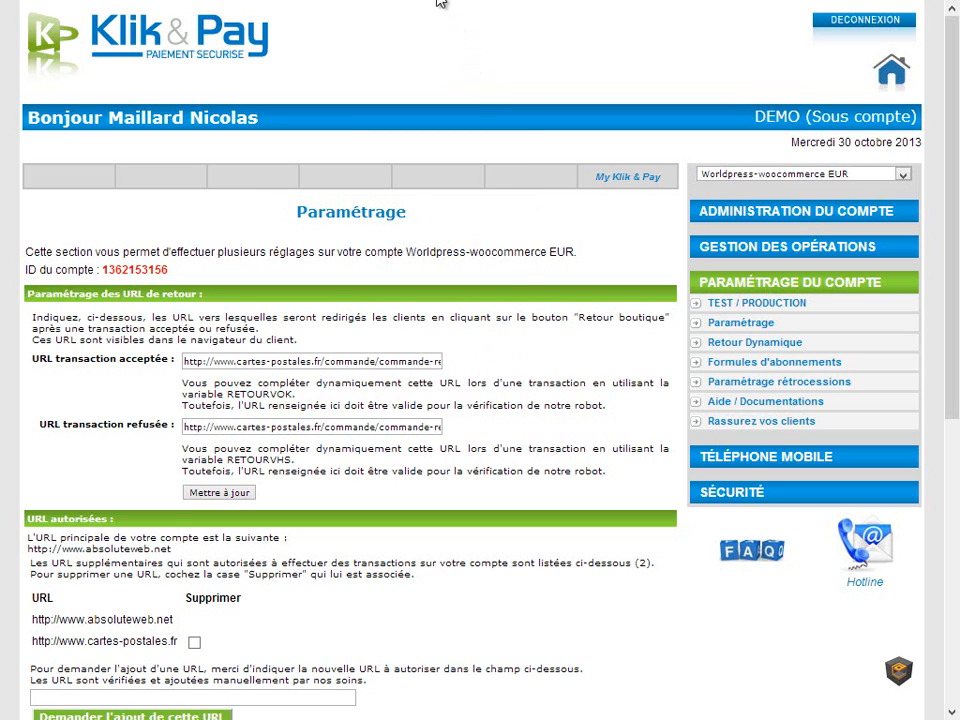
Switch to the WordPress admin, check the WooCommerce page settings, and open the Commande reçue page from the list of pages.
{"action": "key", "text": "ctrl+Tab"}
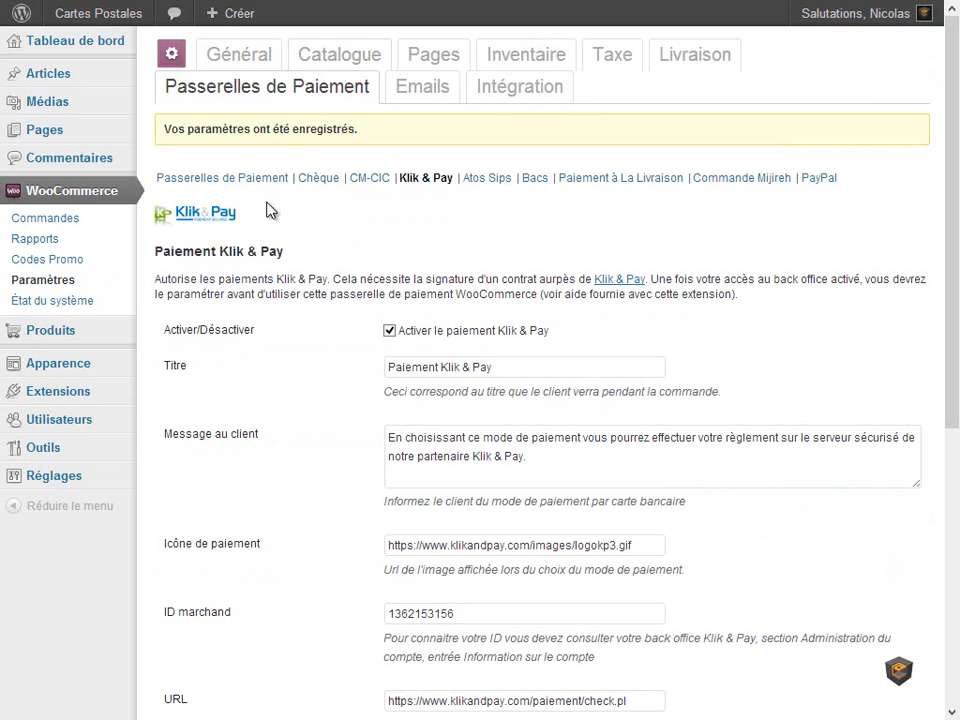
{"action": "mouse_move", "coordinate": [86, 134]}
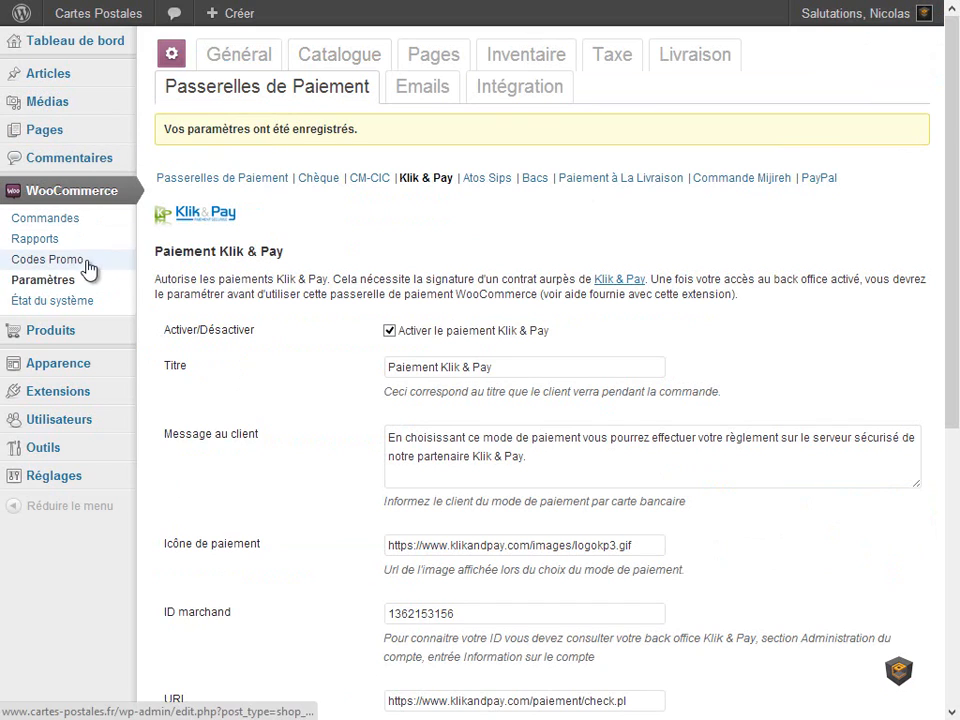
{"action": "left_click", "coordinate": [430, 66]}
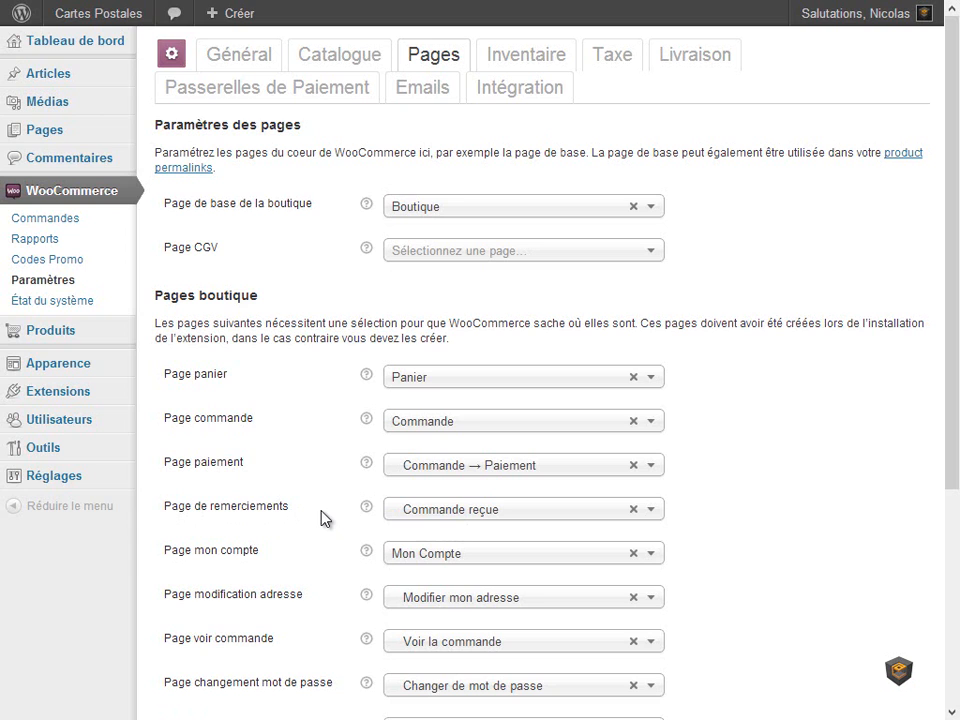
{"action": "mouse_move", "coordinate": [75, 131]}
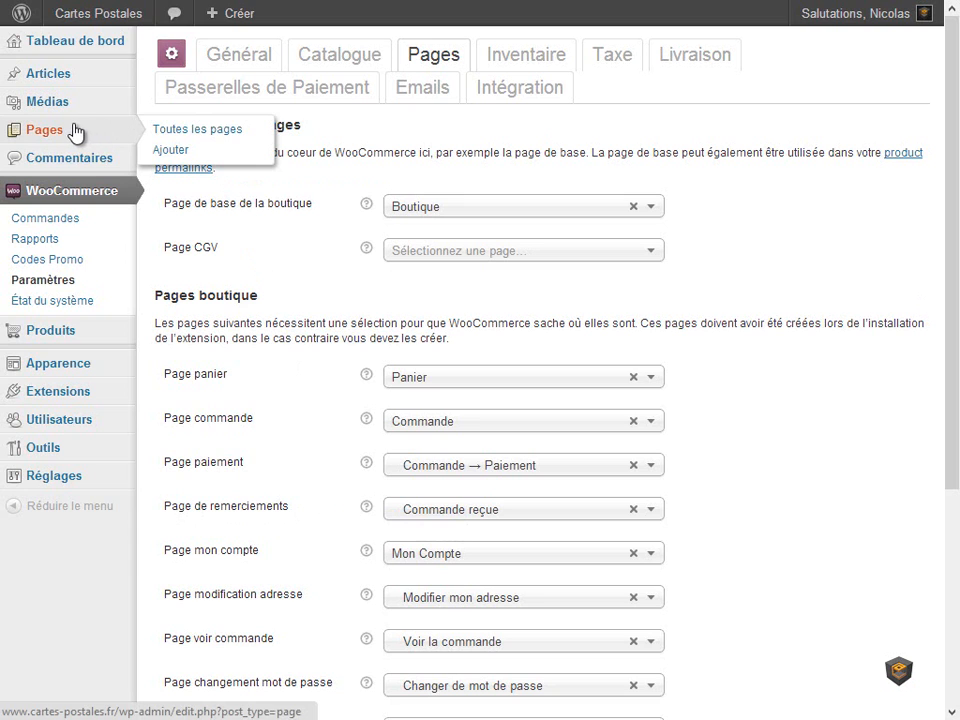
{"action": "left_click", "coordinate": [178, 134]}
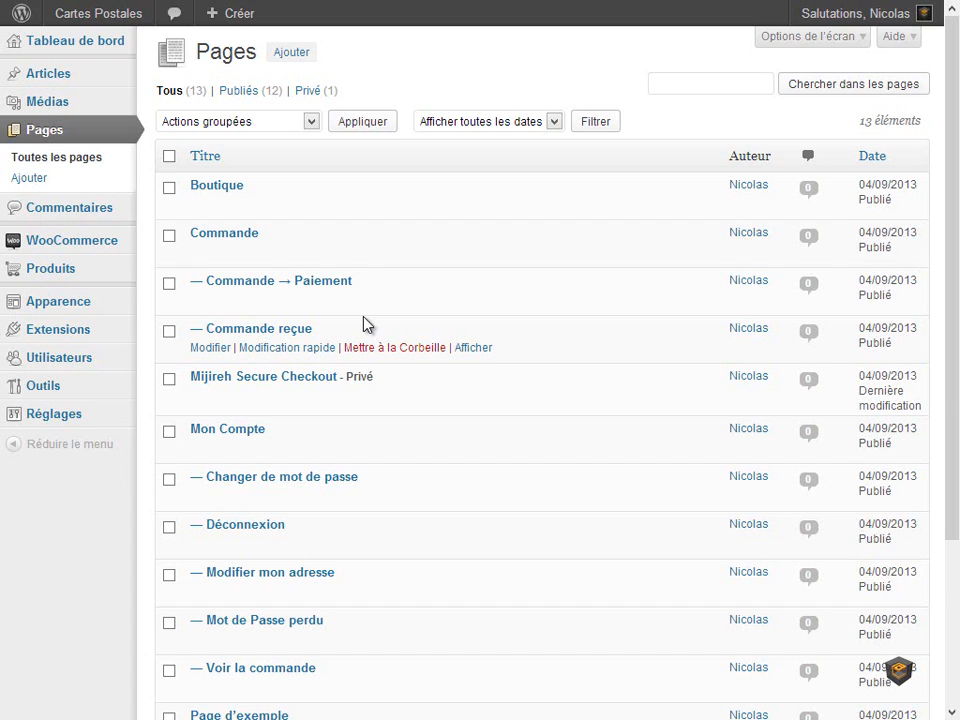
{"action": "left_click", "coordinate": [249, 334]}
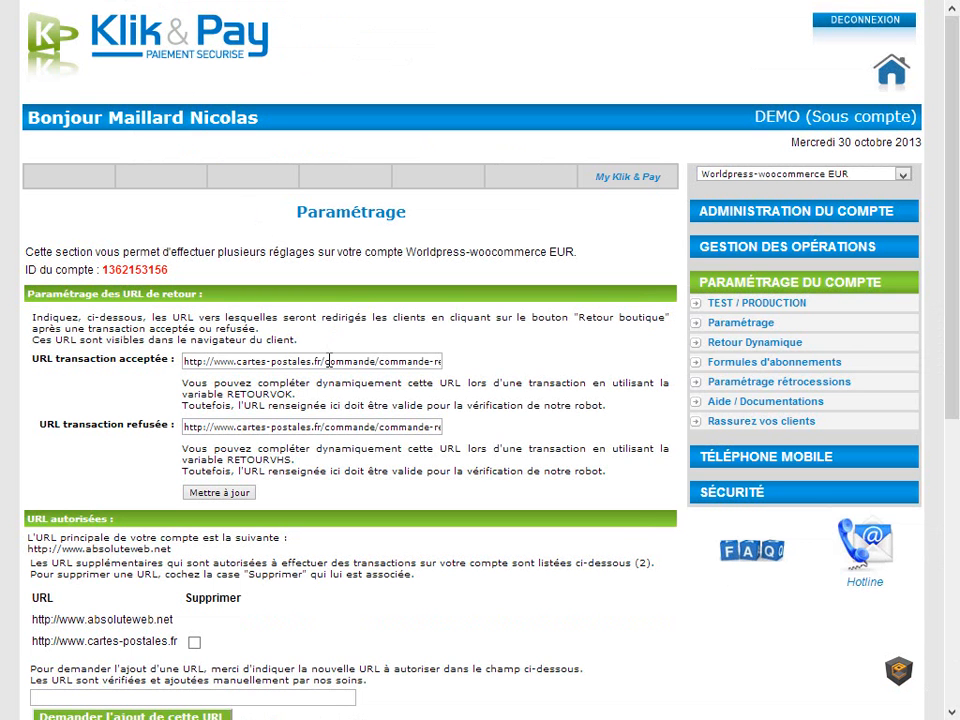
Check the path of the accepted-transaction return URL in the Klik & Pay back office and update the return URLs.
{"action": "left_click_drag", "start_coordinate": [329, 361], "coordinate": [414, 362]}
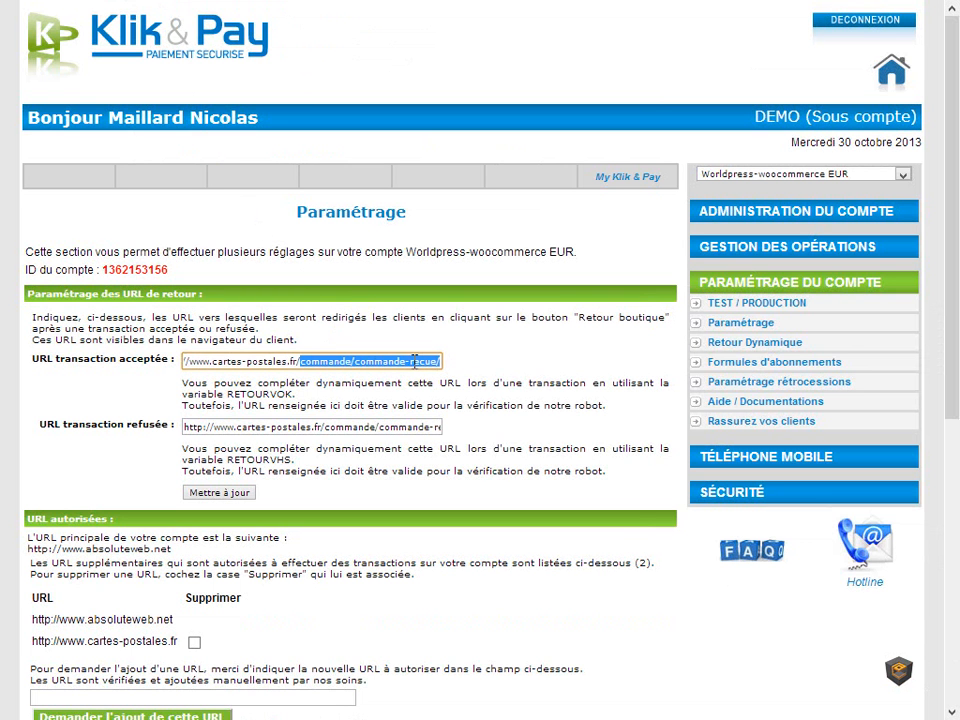
{"action": "left_click", "coordinate": [451, 366]}
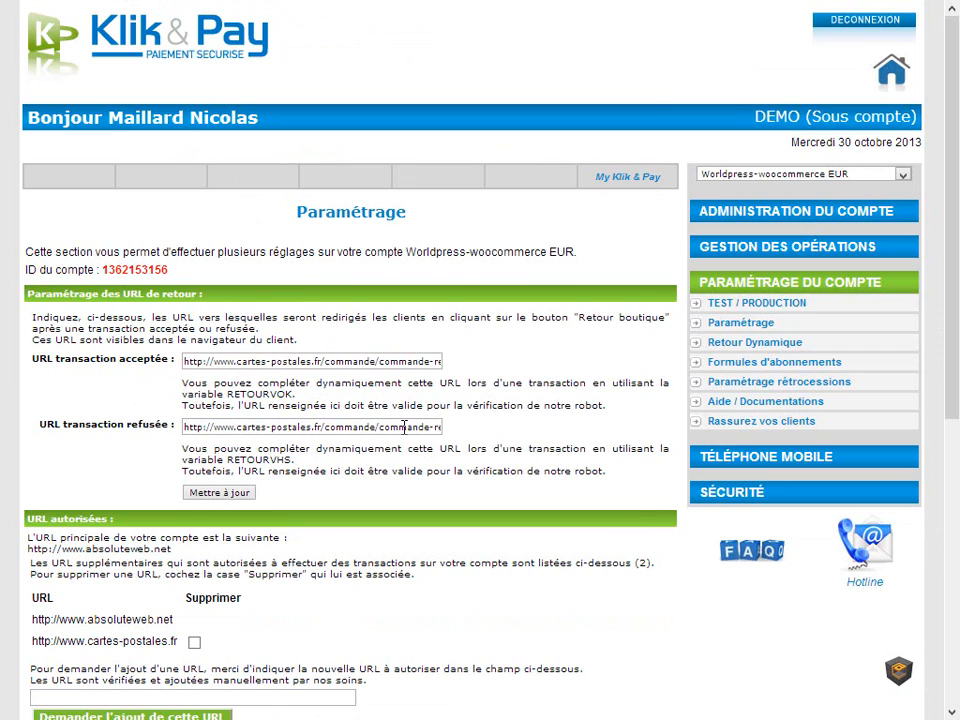
{"action": "left_click", "coordinate": [219, 496]}
Open the Retour Dynamique settings and examine the dynamic return URL of the validation script, including its wc-api parameter.
{"action": "left_click", "coordinate": [780, 352]}
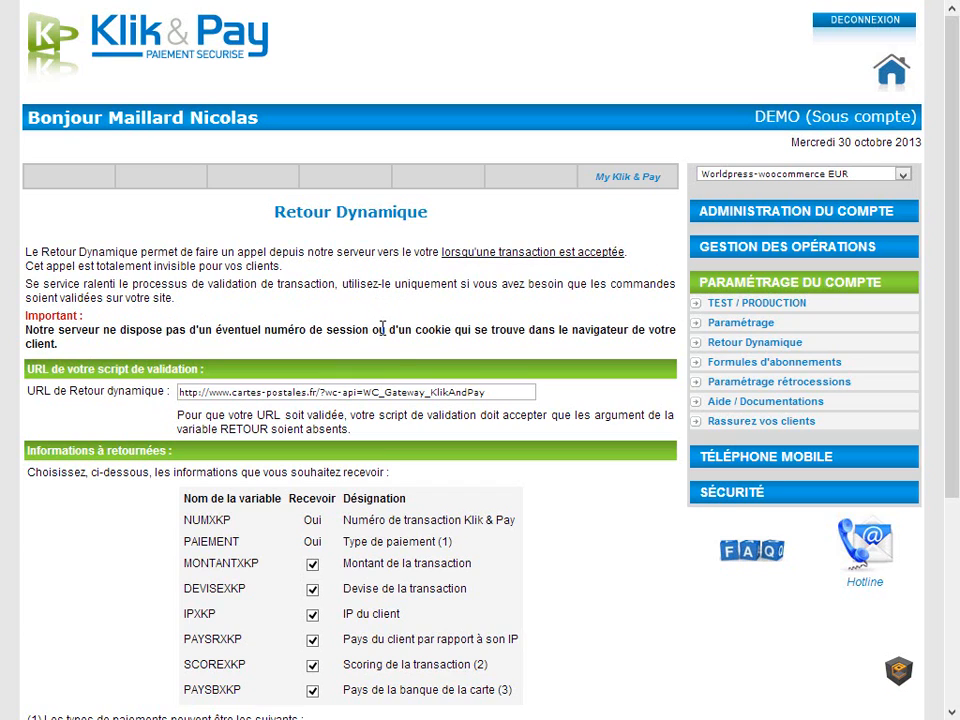
{"action": "left_click", "coordinate": [322, 391]}
{"action": "key", "text": "BackSpace"}
{"action": "left_click_drag", "start_coordinate": [325, 392], "coordinate": [497, 391]}
{"action": "left_click", "coordinate": [498, 392]}
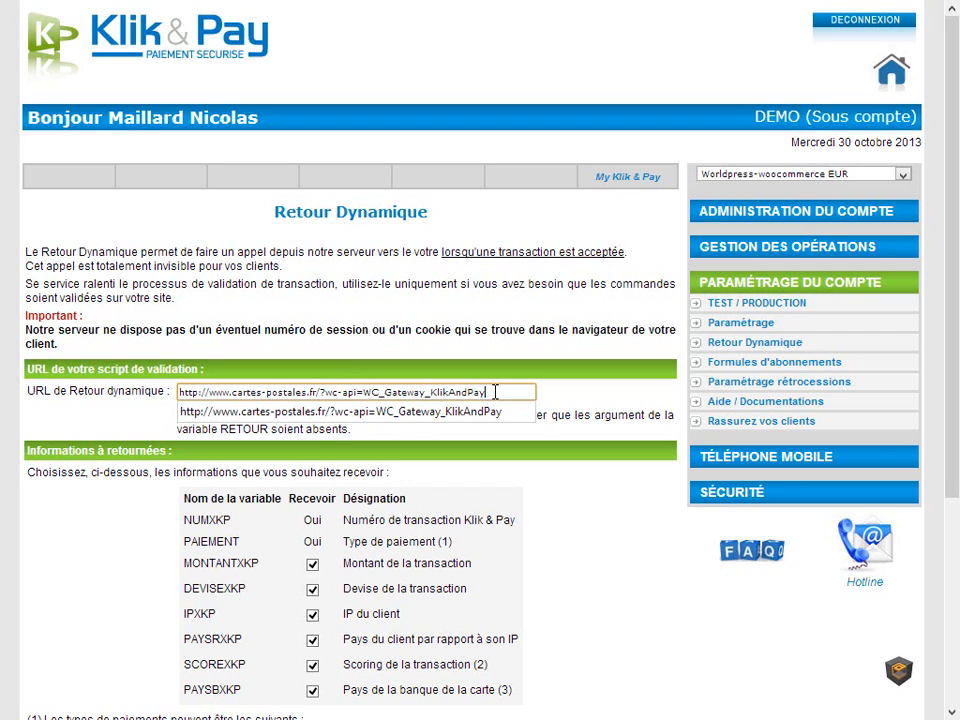
{"action": "left_click", "coordinate": [558, 400]}
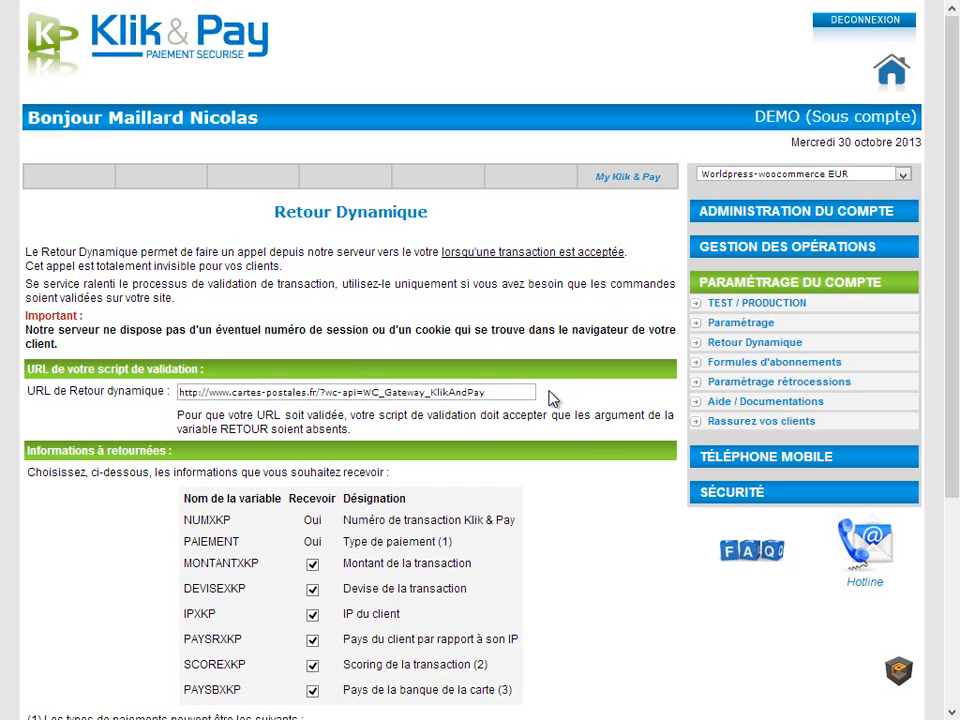
Examine the variables selected for the dynamic return and the available choices for when the return is triggered.
{"action": "scroll", "coordinate": [955, 430], "scroll_direction": "down", "scroll_amount": 3}
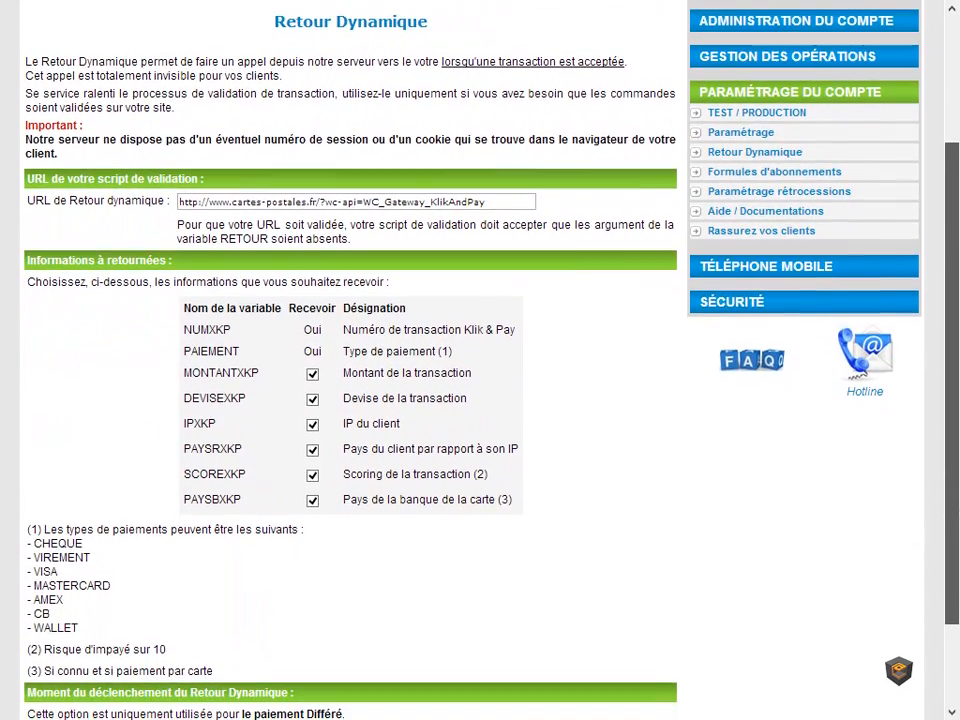
{"action": "scroll", "coordinate": [955, 430], "scroll_direction": "down", "scroll_amount": 1}
{"action": "scroll", "coordinate": [955, 430], "scroll_direction": "down", "scroll_amount": 1}
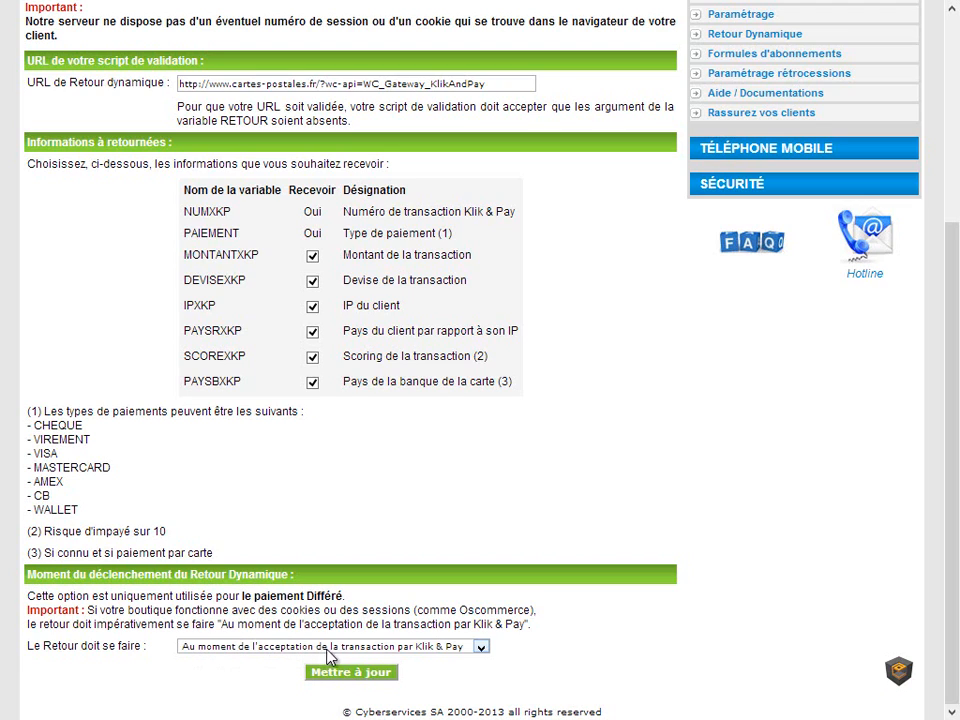
{"action": "left_click", "coordinate": [481, 649]}
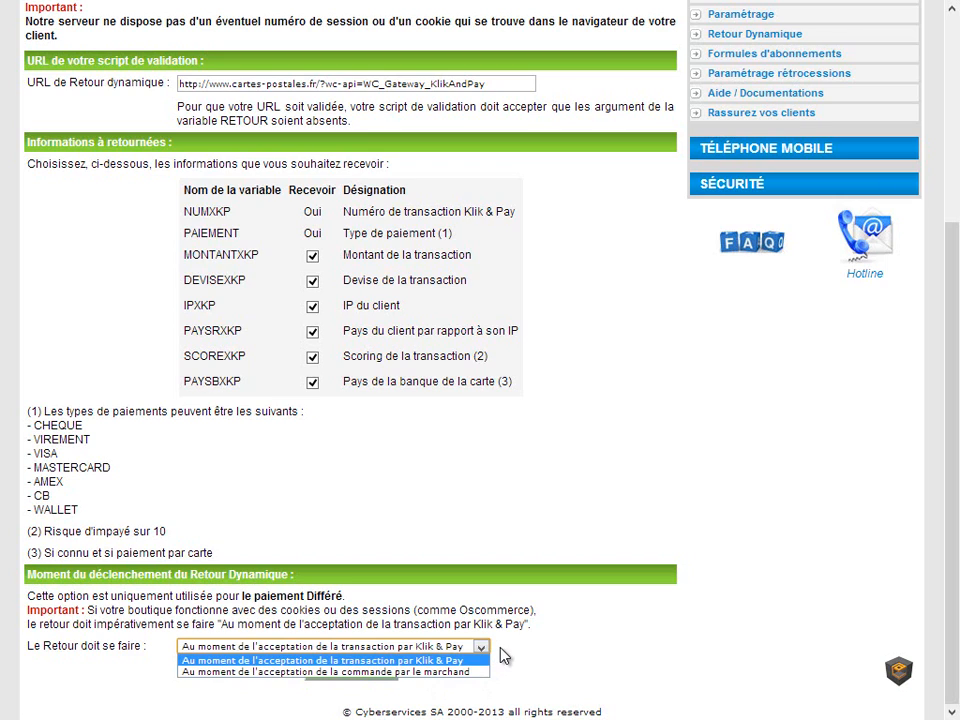
{"action": "left_click", "coordinate": [503, 655]}
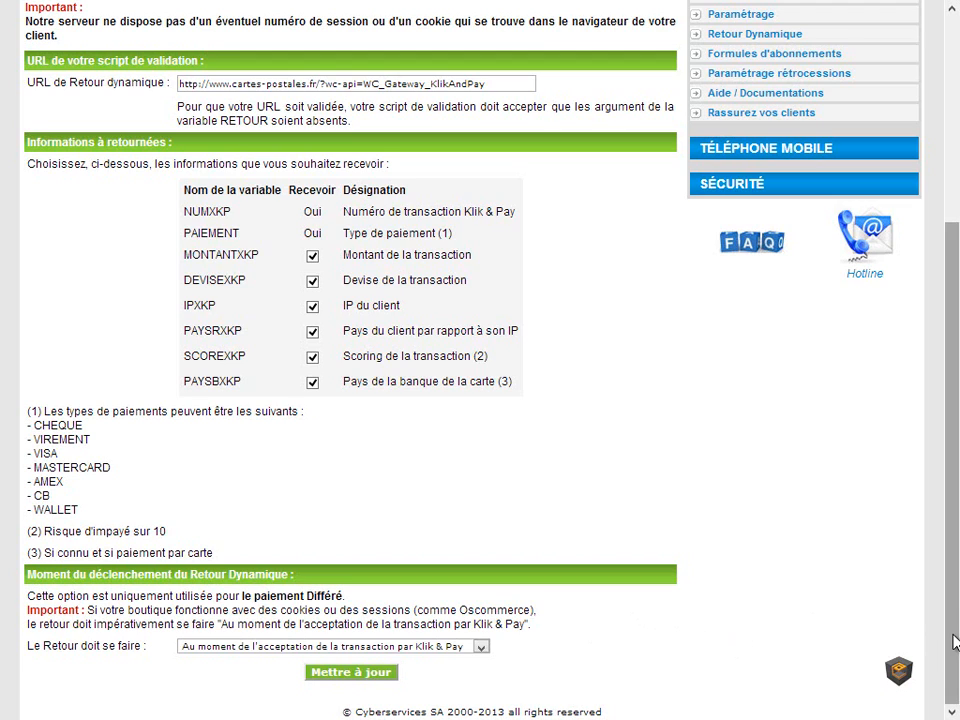
{"action": "scroll", "coordinate": [950, 643], "scroll_direction": "up", "scroll_amount": 2}
{"action": "scroll", "coordinate": [956, 413], "scroll_direction": "up", "scroll_amount": 4}
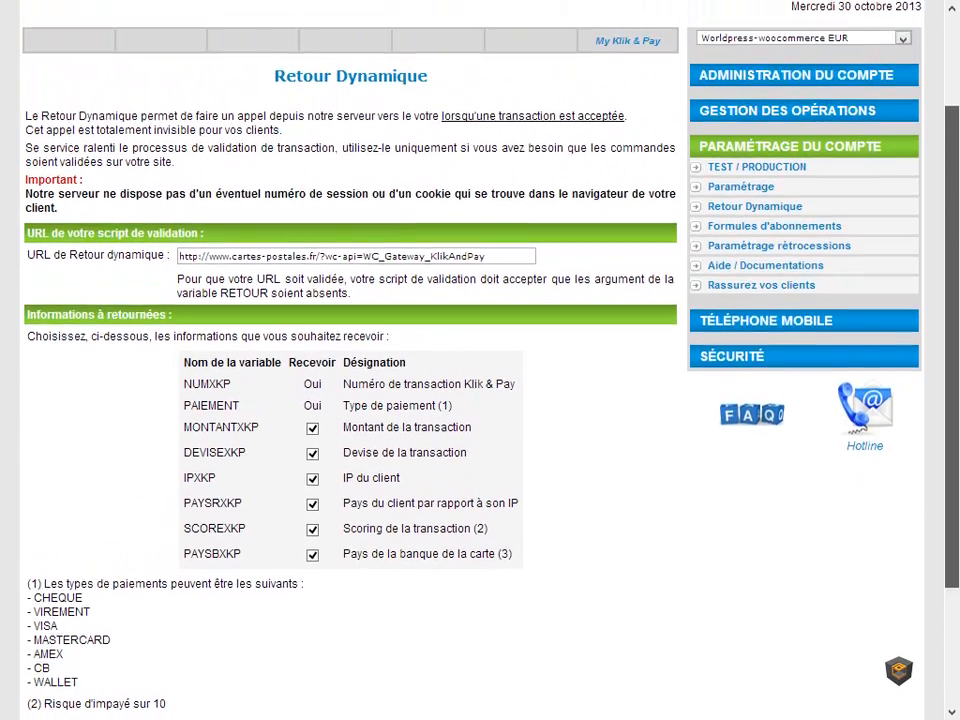